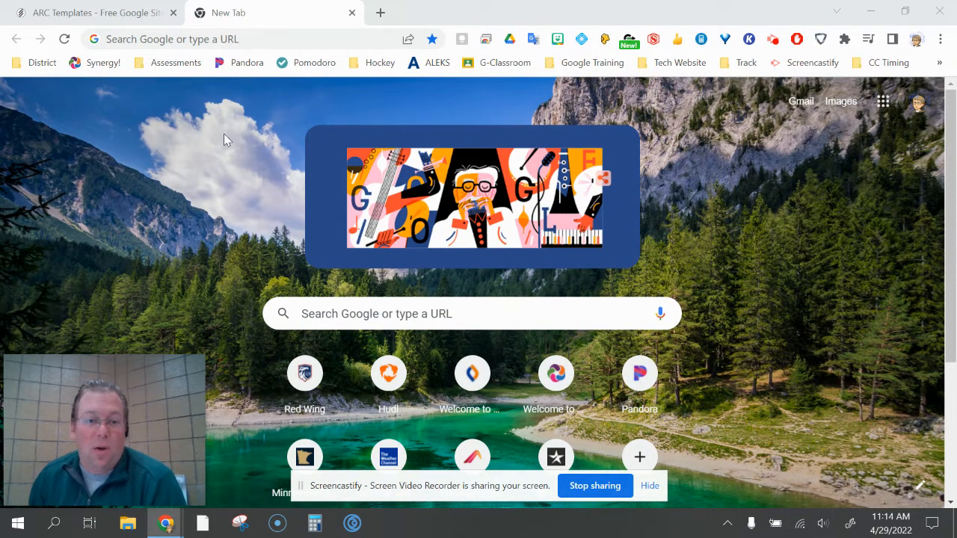
Browse the gallery of free Google Sites templates on the ARC Templates website.
click(142, 16)
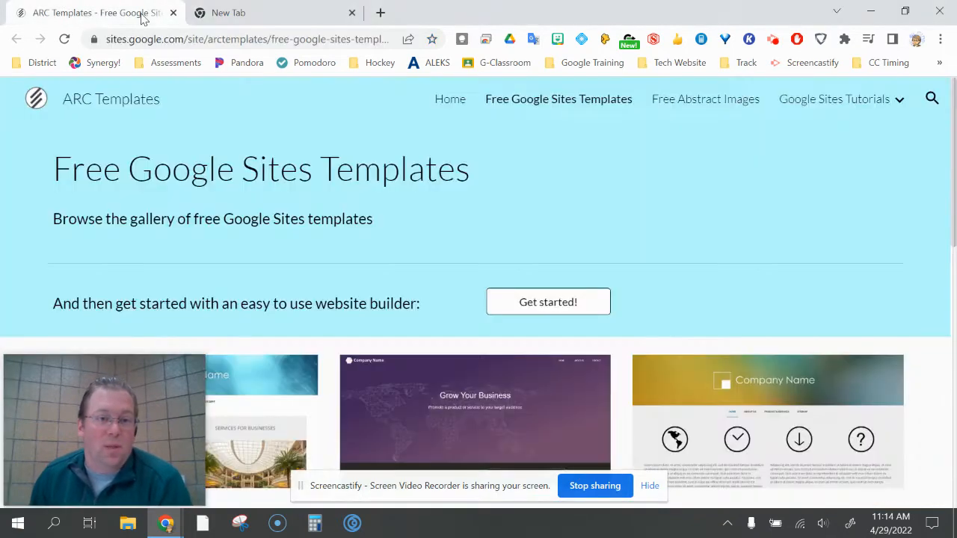
scroll(427, 342, down, 2)
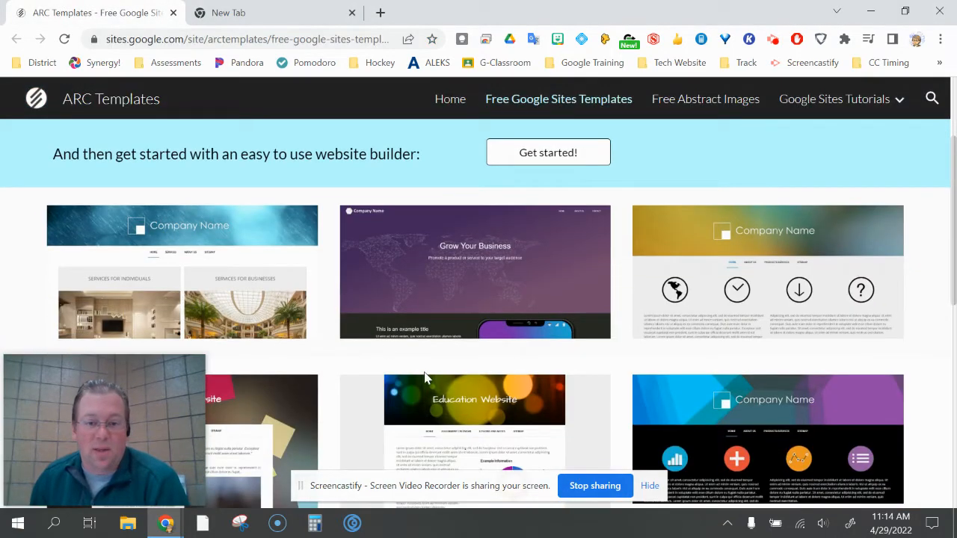
scroll(774, 361, down, 1)
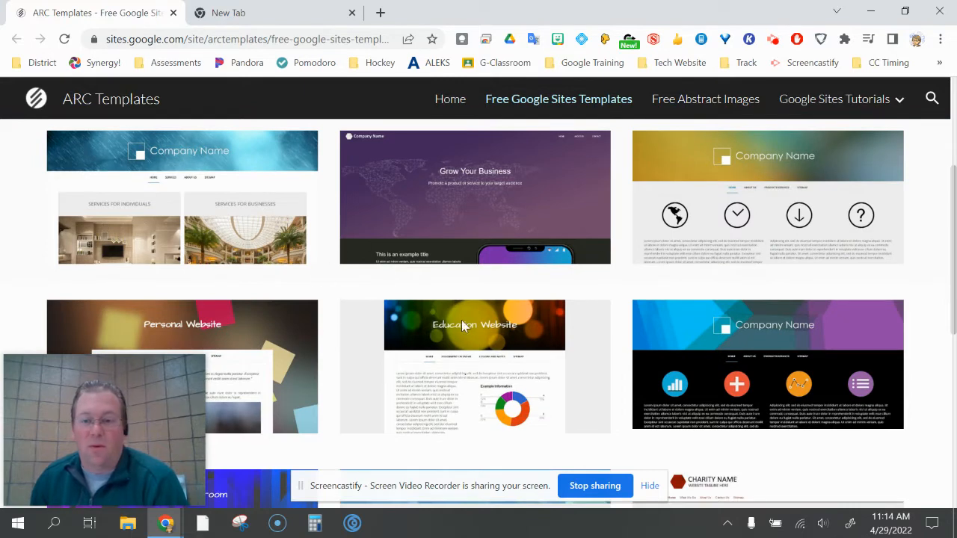
scroll(429, 271, up, 3)
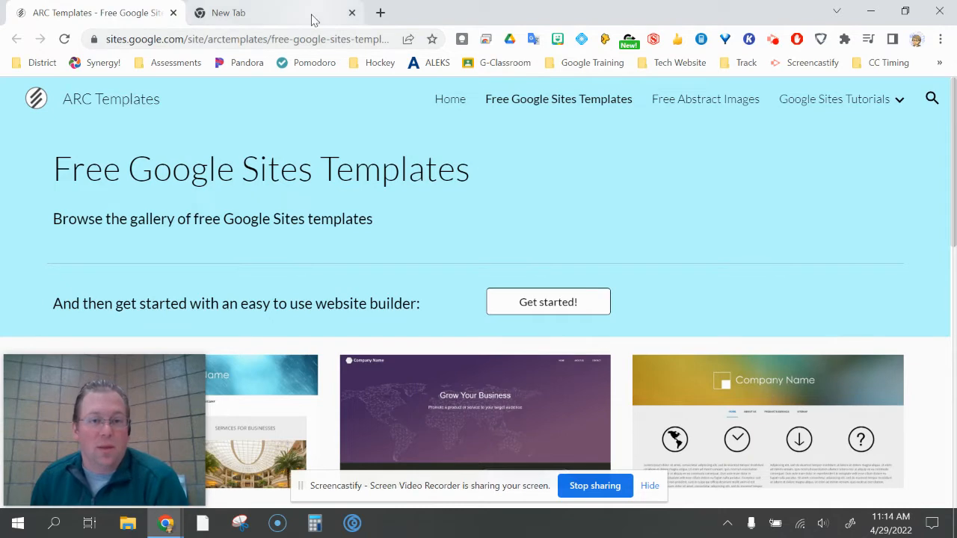
Open Google Sites from the new browser tab and start a new site from the Class template.
click(290, 7)
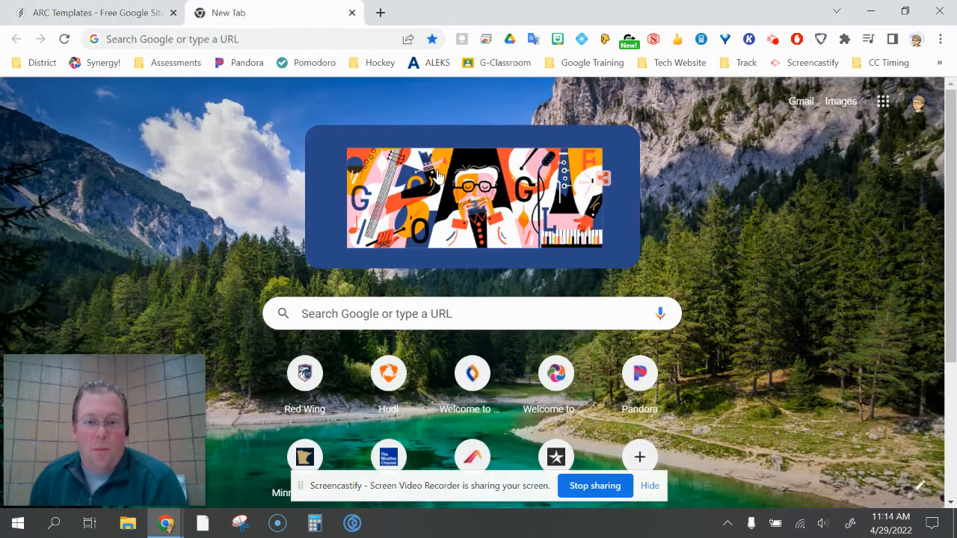
click(884, 109)
scroll(838, 318, down, 3)
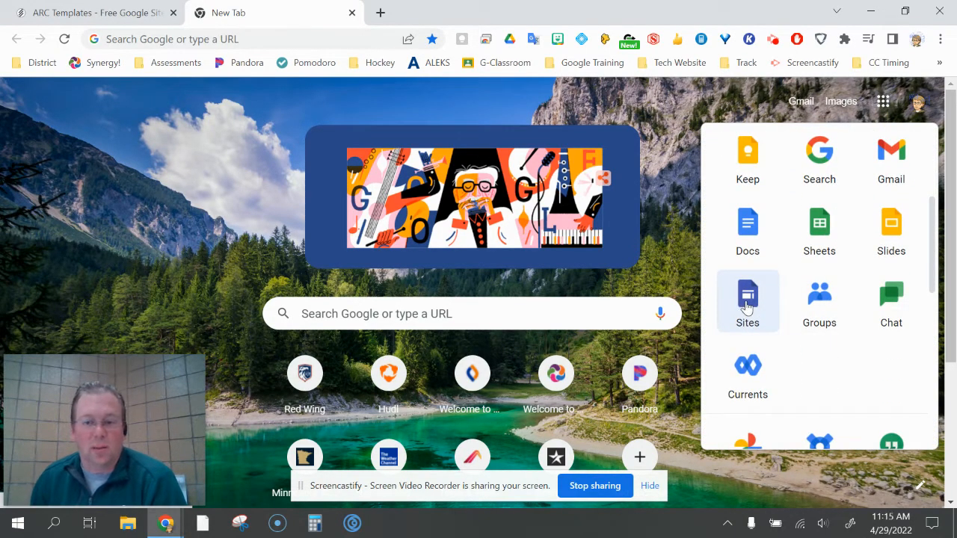
click(747, 303)
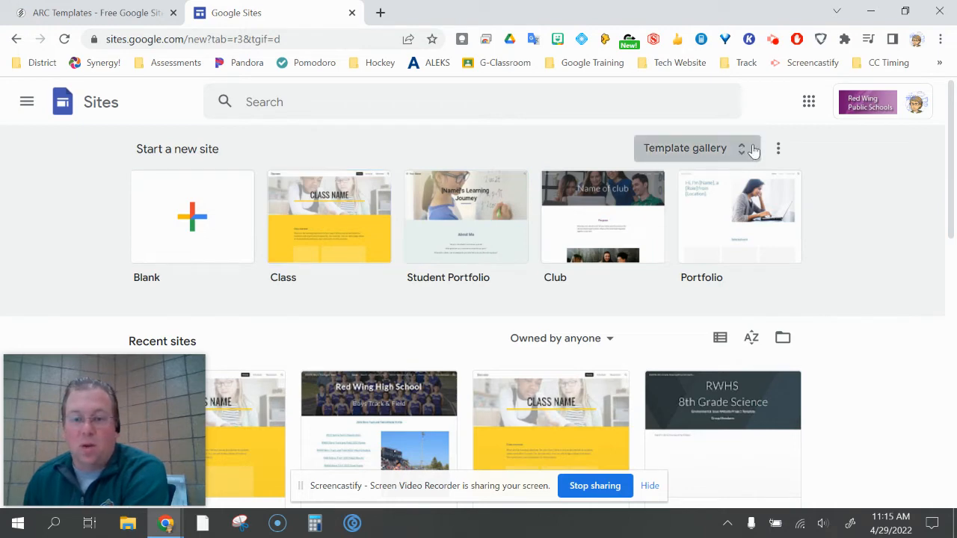
click(333, 228)
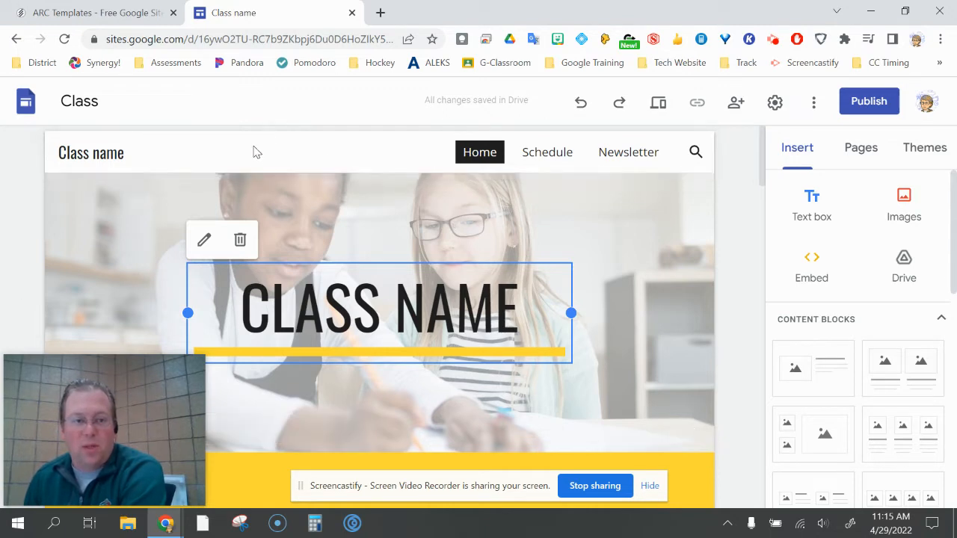
Rename the site document as "Student Project".
click(97, 100)
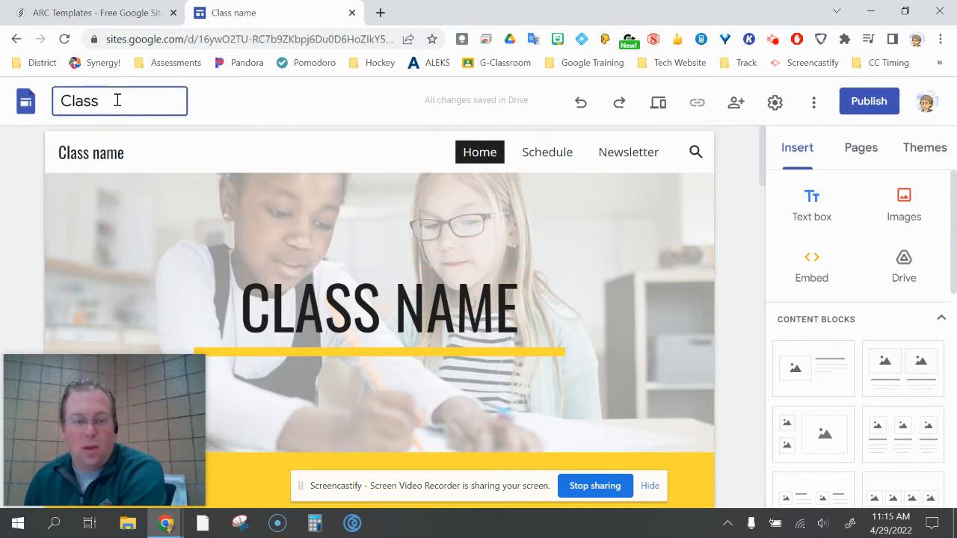
key(BackSpace)
key(BackSpace)
key(BackSpace)
key(BackSpace)
key(BackSpace)
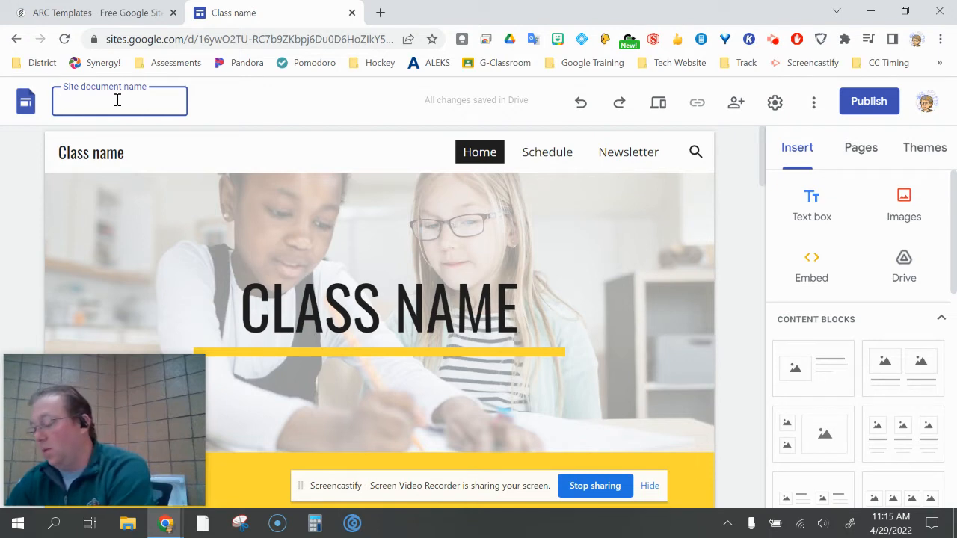
text(S)
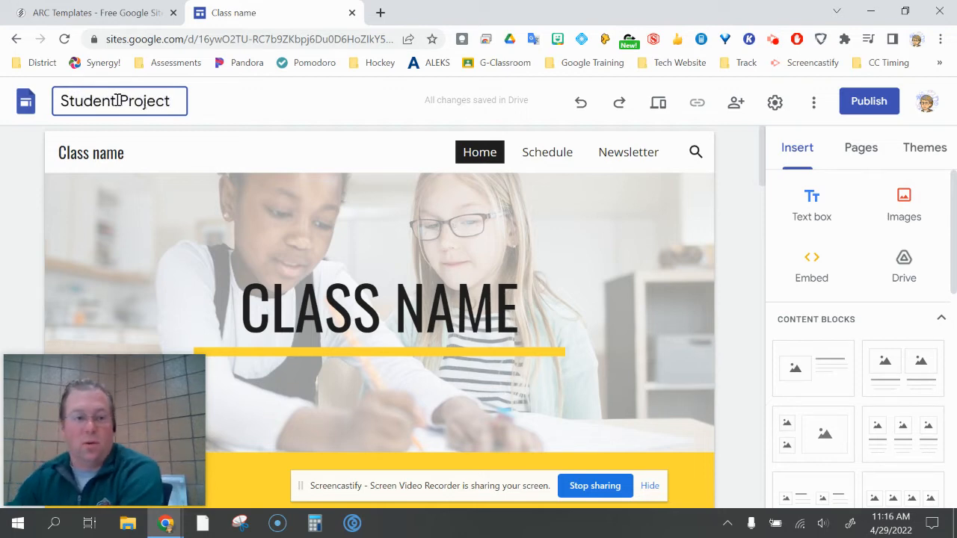
text(tudent Project)
click(294, 116)
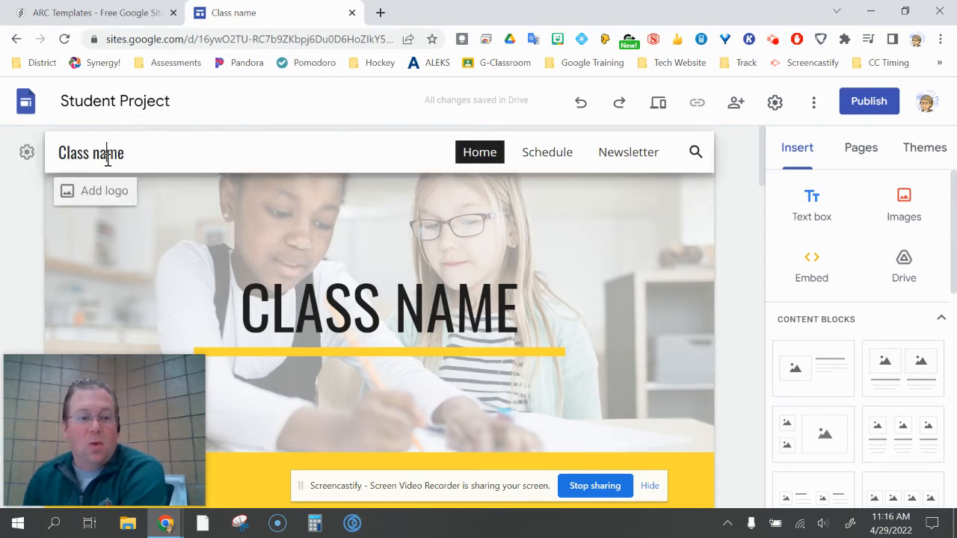
Replace the "Class name" site name in the page header with "Student Project".
drag(129, 155, 52, 165)
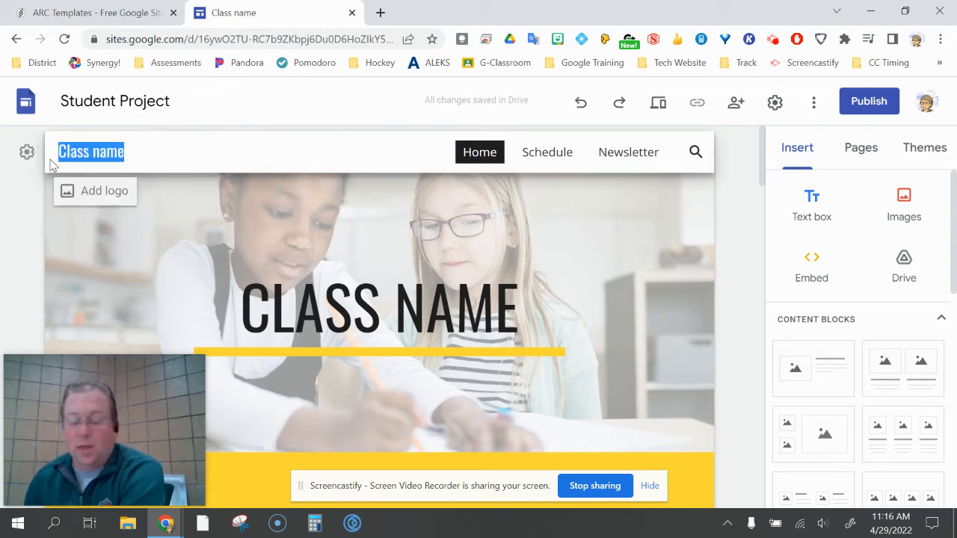
text(Stu)
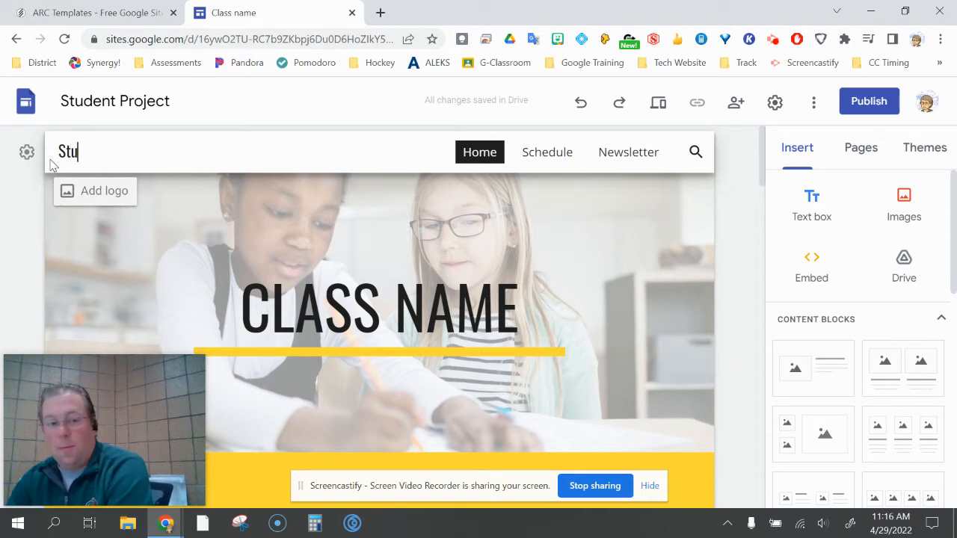
text(dent Project)
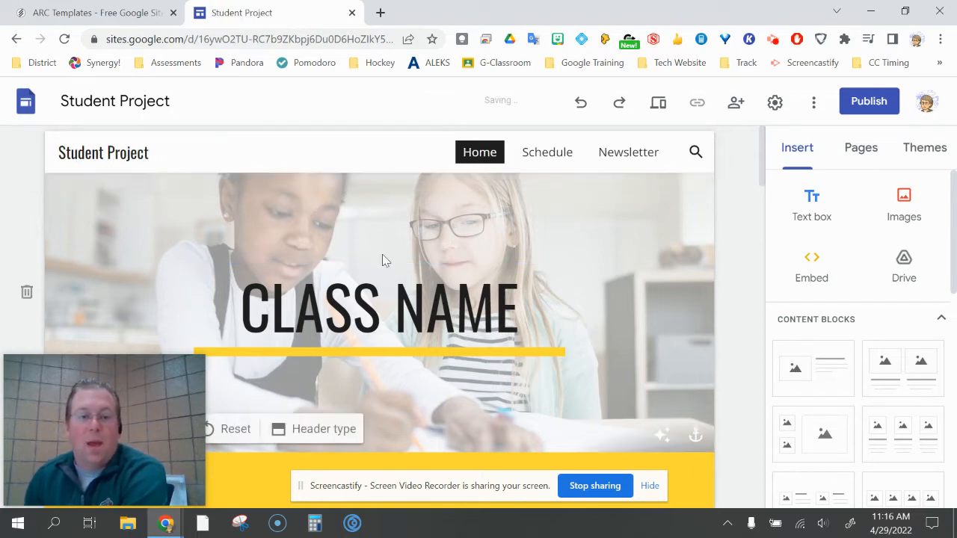
Look through the template's Home, Schedule and Newsletter pages to review their layout and placeholder content, then return to Home.
scroll(395, 360, down, 1)
scroll(395, 360, up, 1)
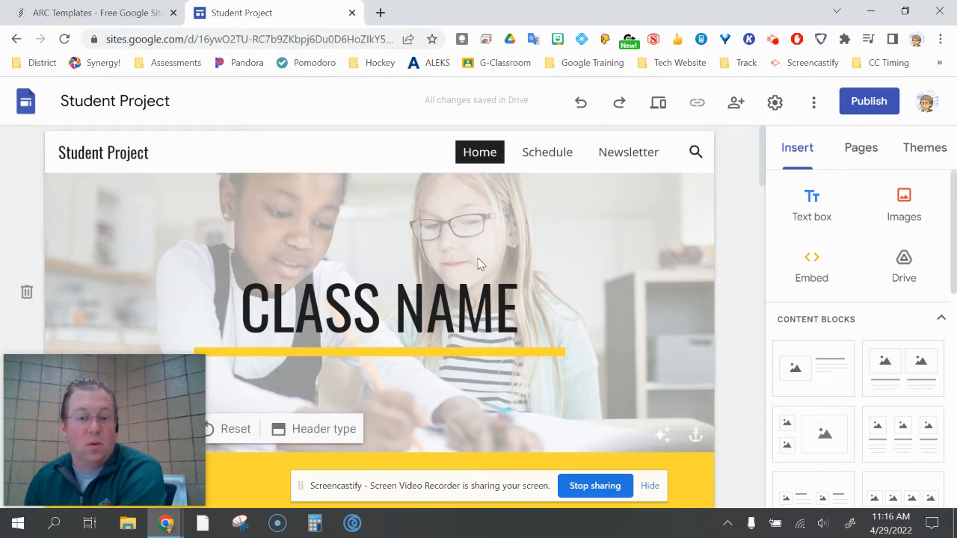
scroll(480, 263, down, 10)
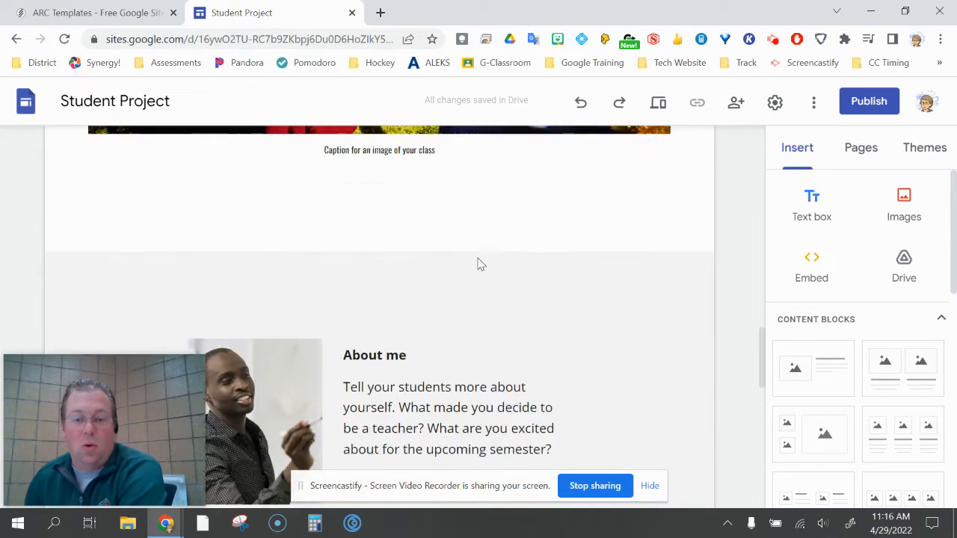
scroll(480, 263, down, 5)
scroll(480, 263, up, 15)
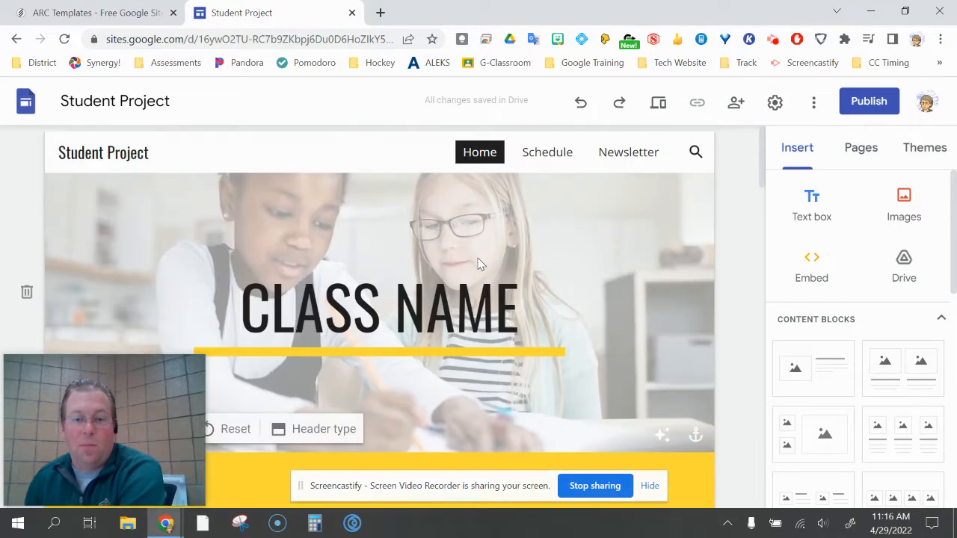
click(547, 152)
scroll(500, 290, down, 1)
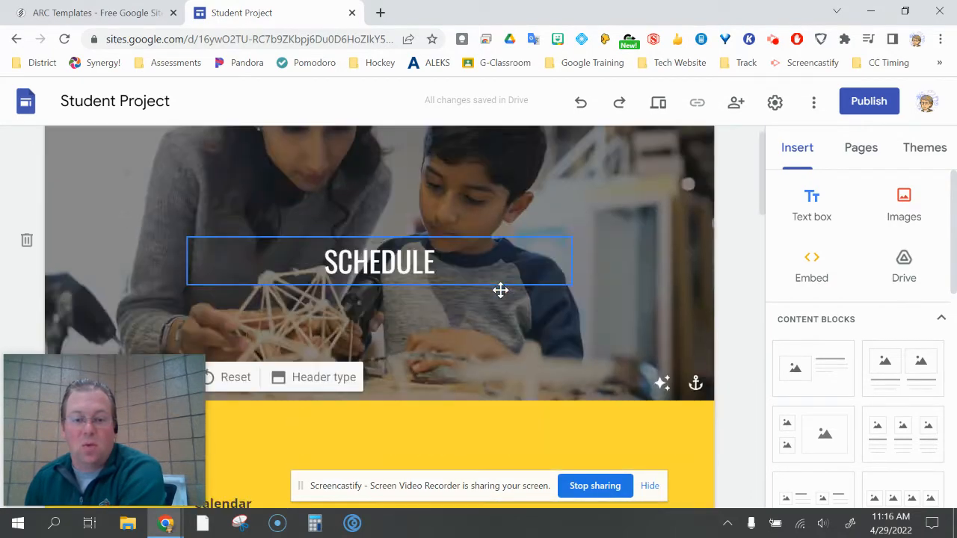
scroll(500, 290, down, 8)
scroll(500, 290, up, 10)
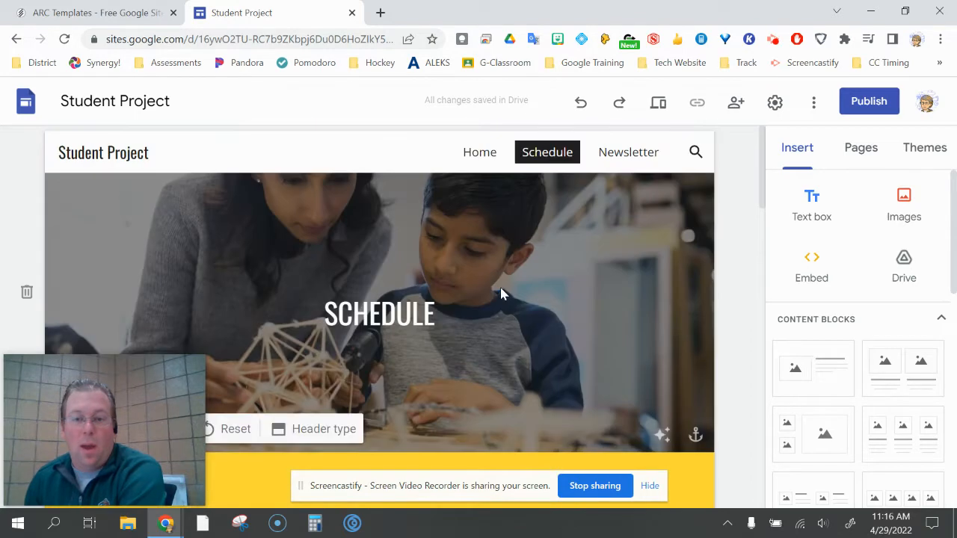
click(622, 155)
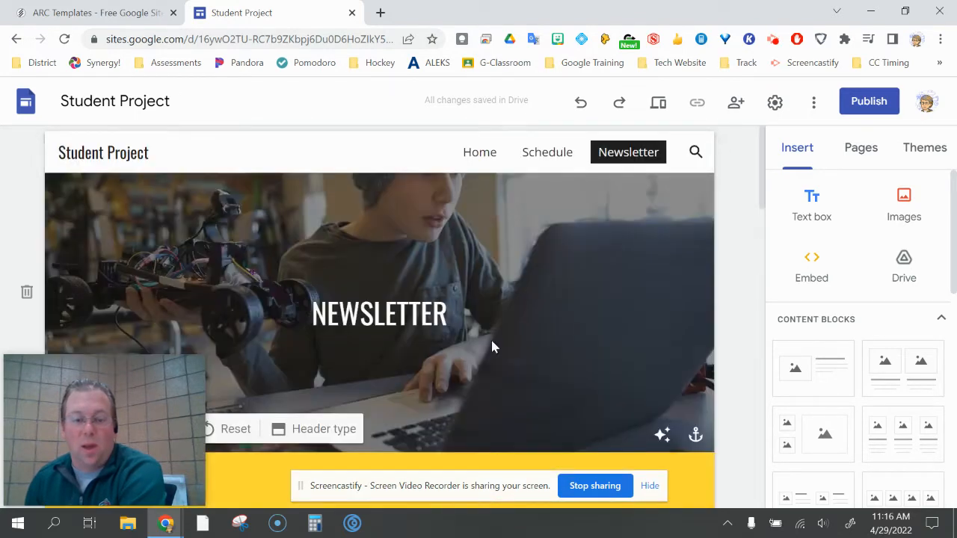
scroll(492, 342, down, 8)
scroll(491, 340, up, 8)
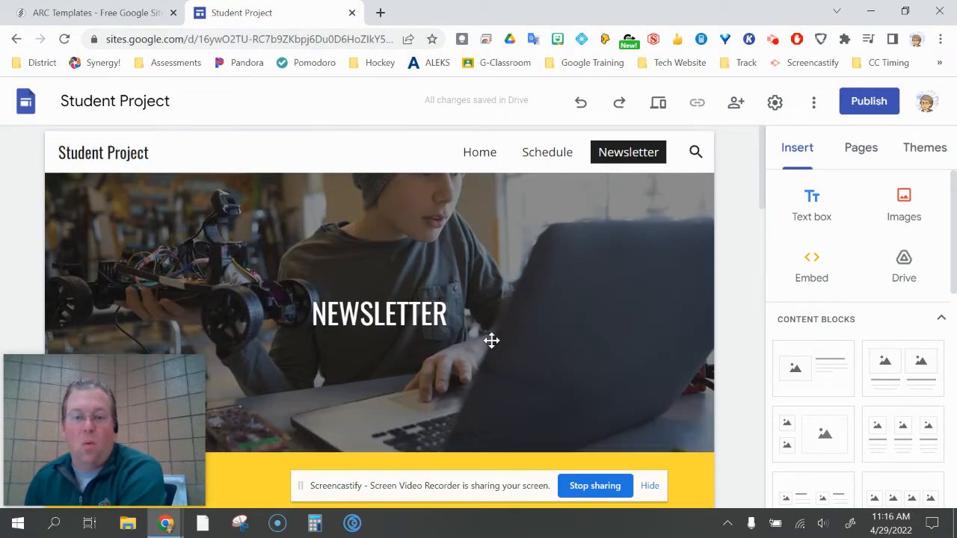
click(476, 157)
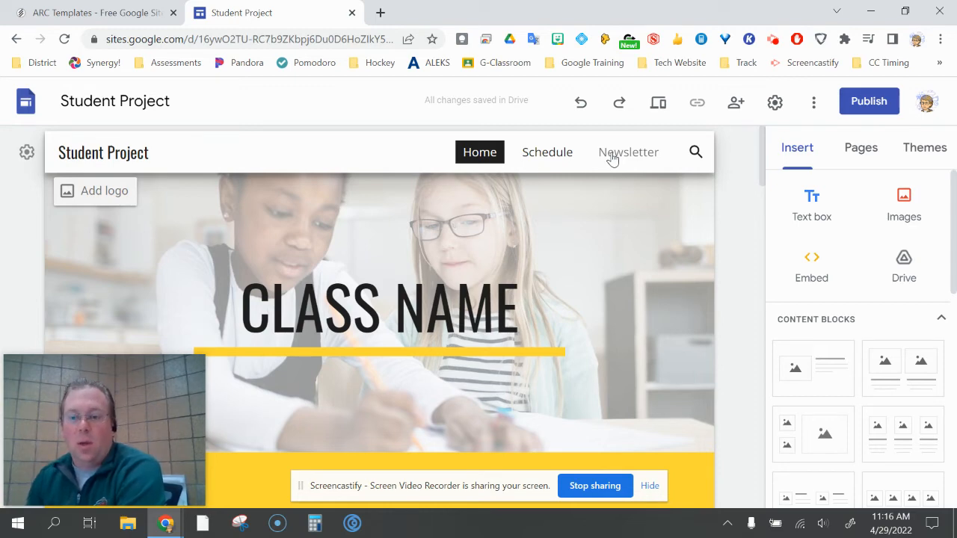
Rename the Home page as "Introduction Page" in its page properties.
click(874, 156)
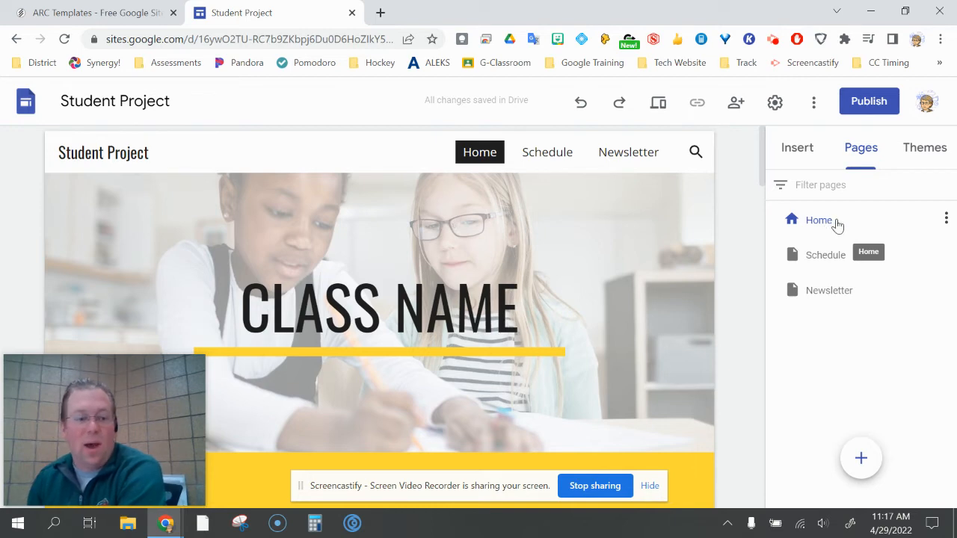
click(946, 221)
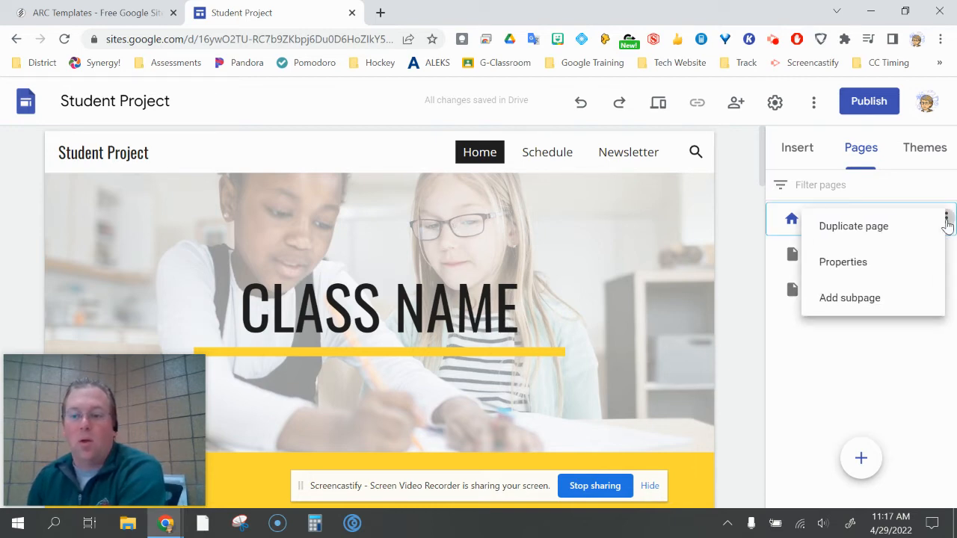
click(907, 267)
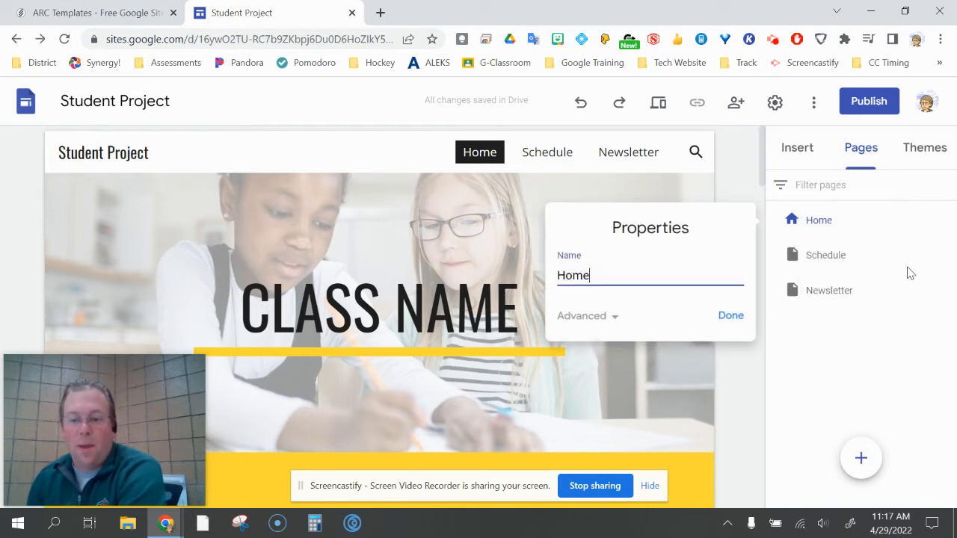
drag(623, 278, 543, 289)
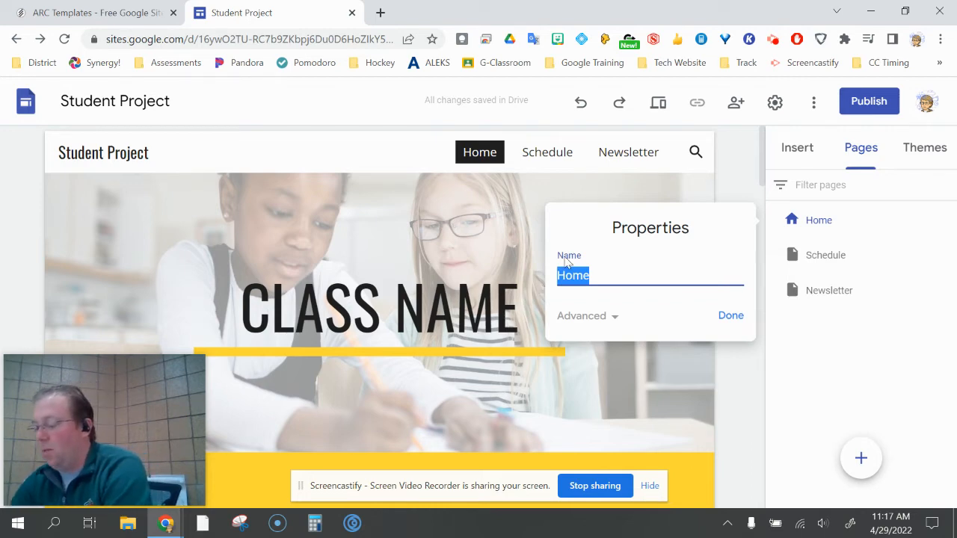
text(Introd)
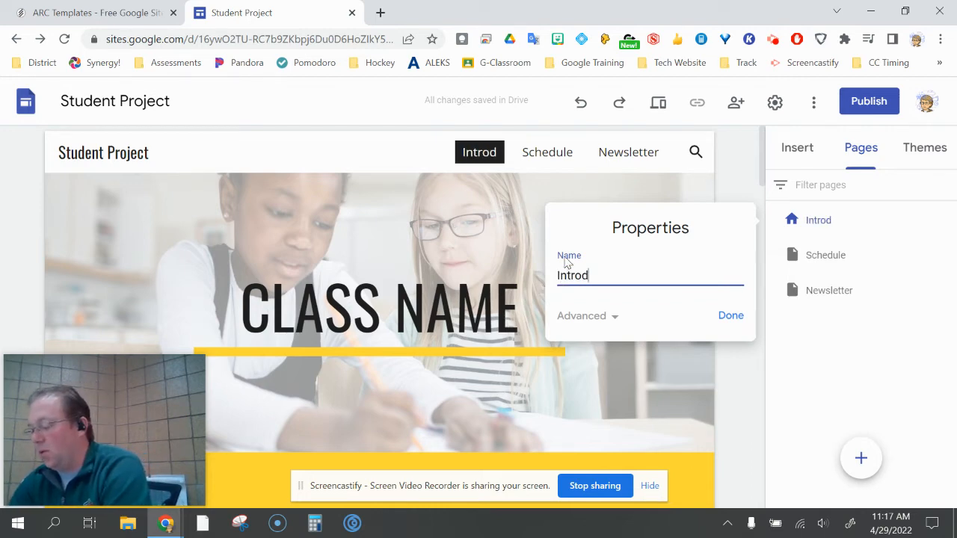
text(uction Pa)
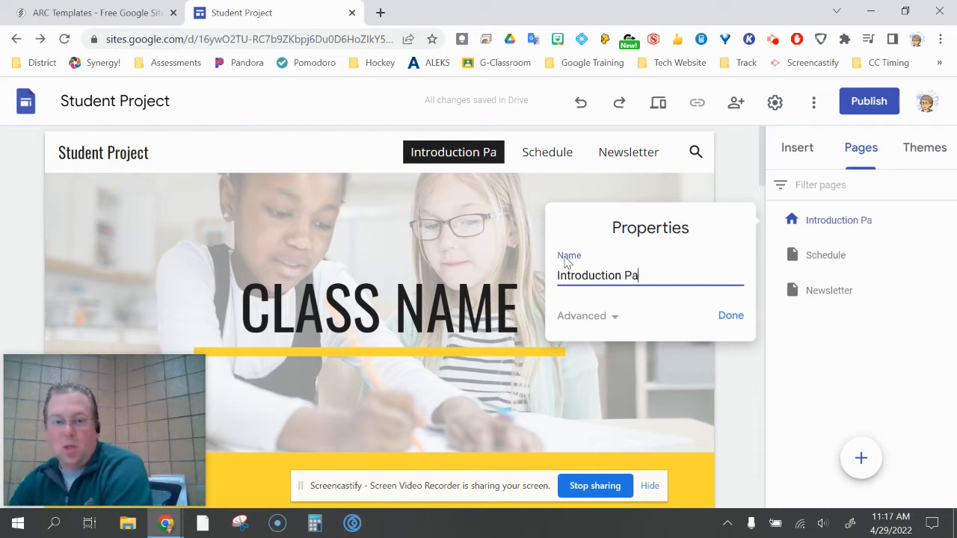
text(ge)
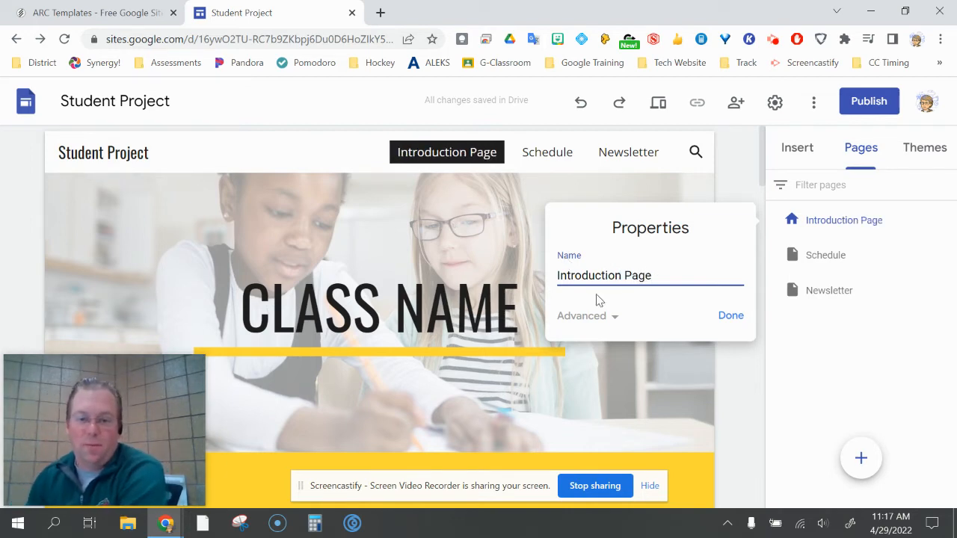
click(741, 322)
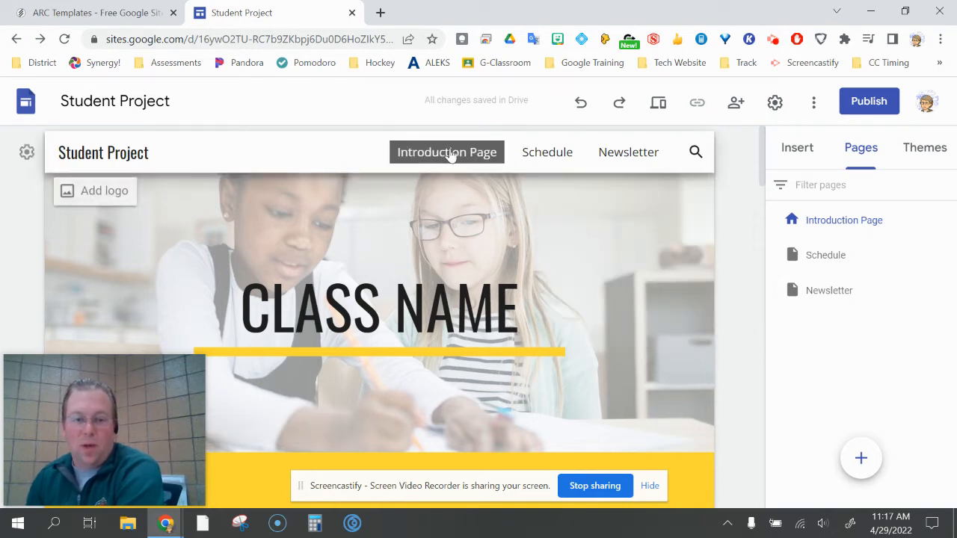
Replace the "CLASS NAME" title in the home page banner with "INTRODUCTION PAGE".
click(292, 304)
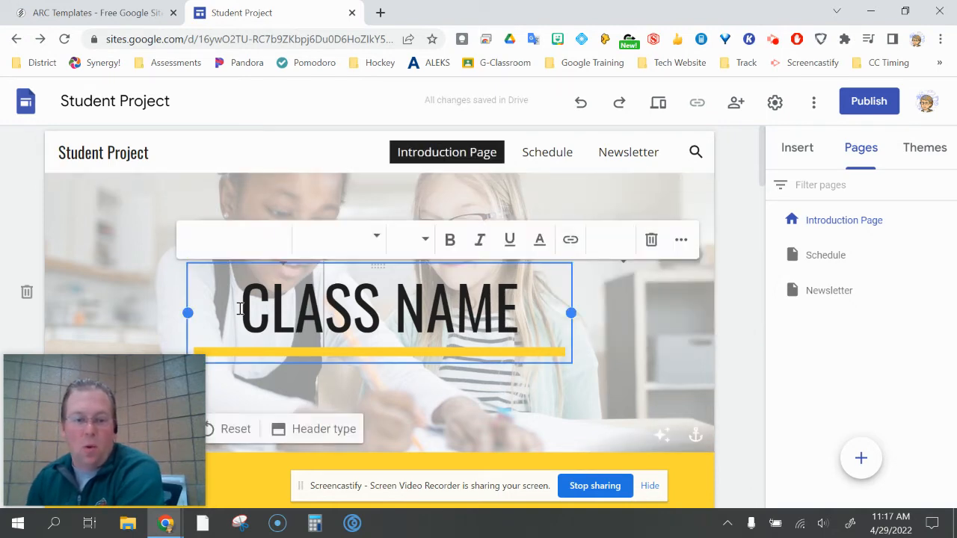
drag(241, 304, 525, 309)
text(INTRODU)
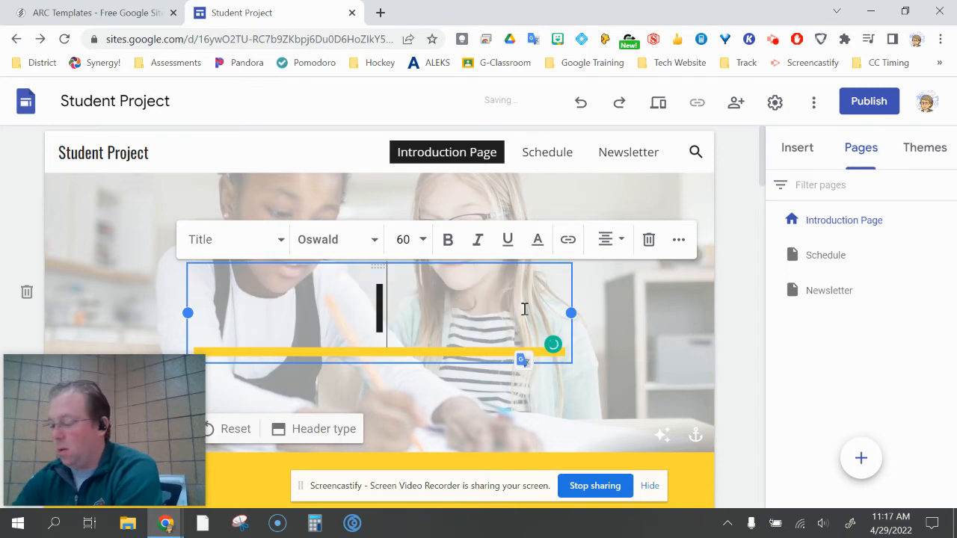
text(C)
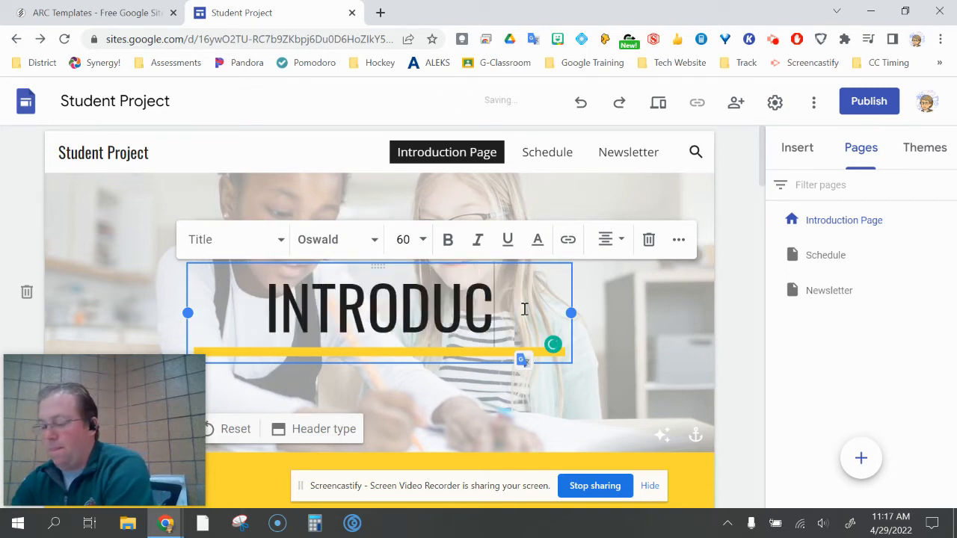
text(TION PAGE)
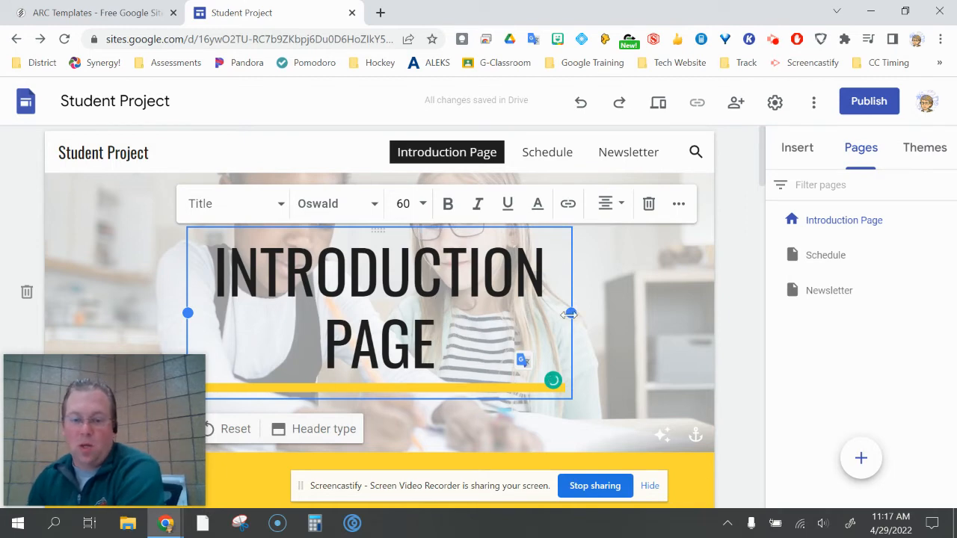
Widen the "INTRODUCTION PAGE" title box on both sides so the title fits on one line across the banner.
drag(571, 313, 675, 317)
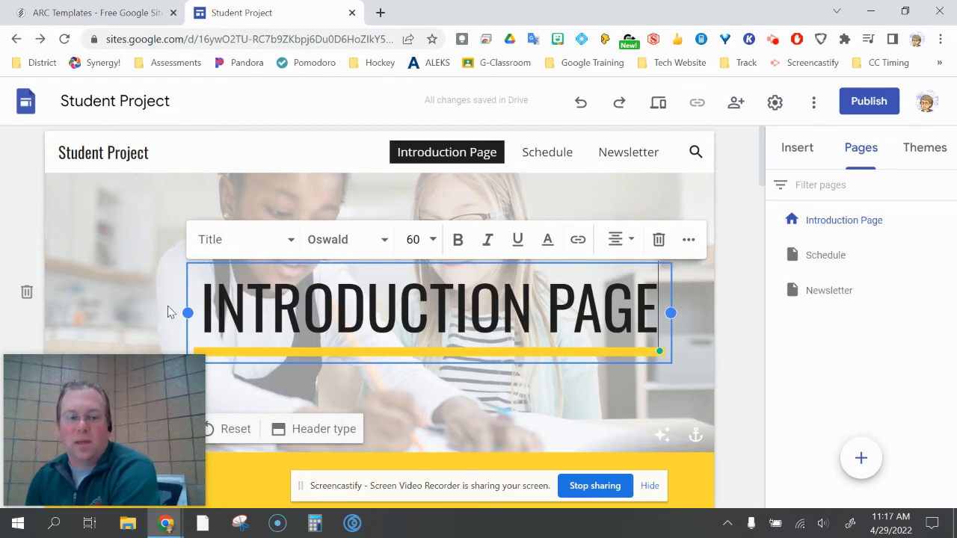
drag(185, 311, 61, 314)
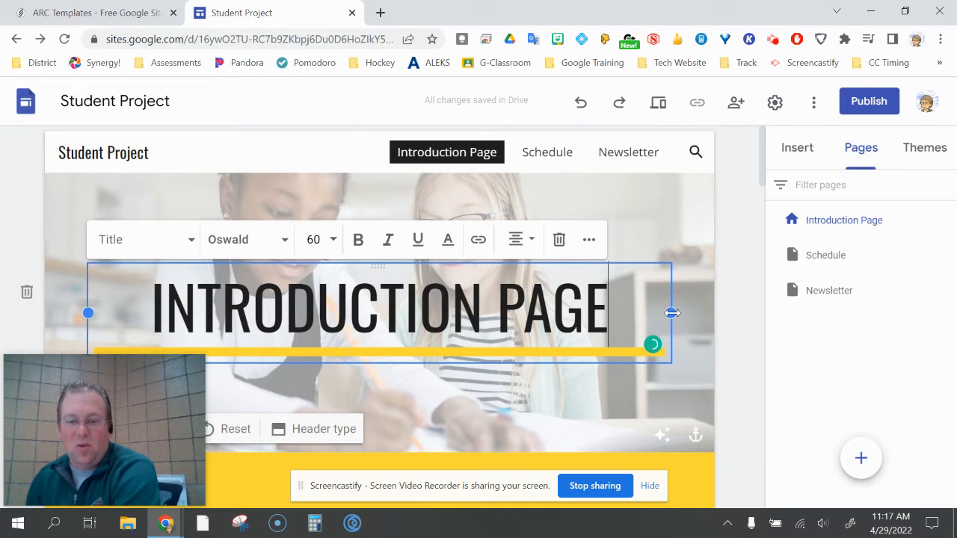
drag(670, 314, 719, 303)
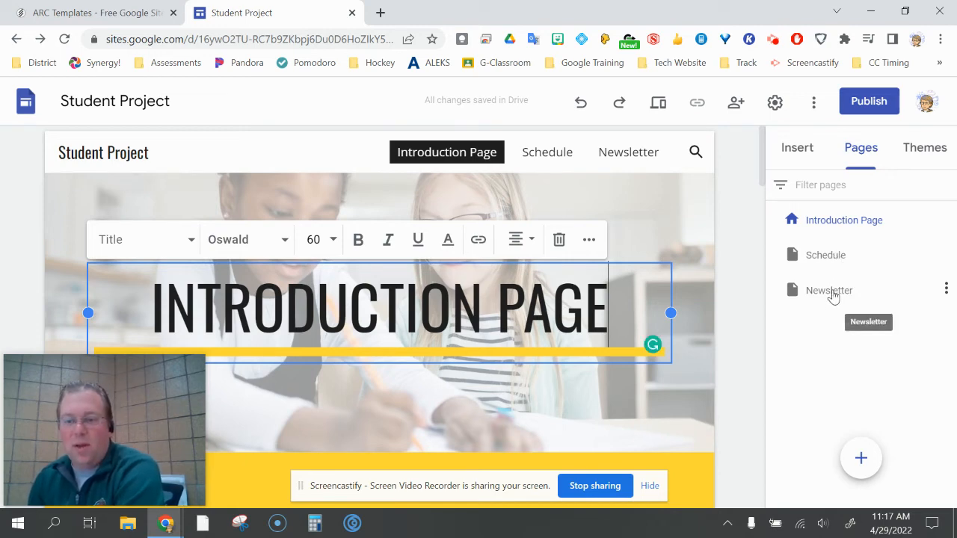
Rename the Newsletter page as "Works Cited" in its page properties.
click(946, 290)
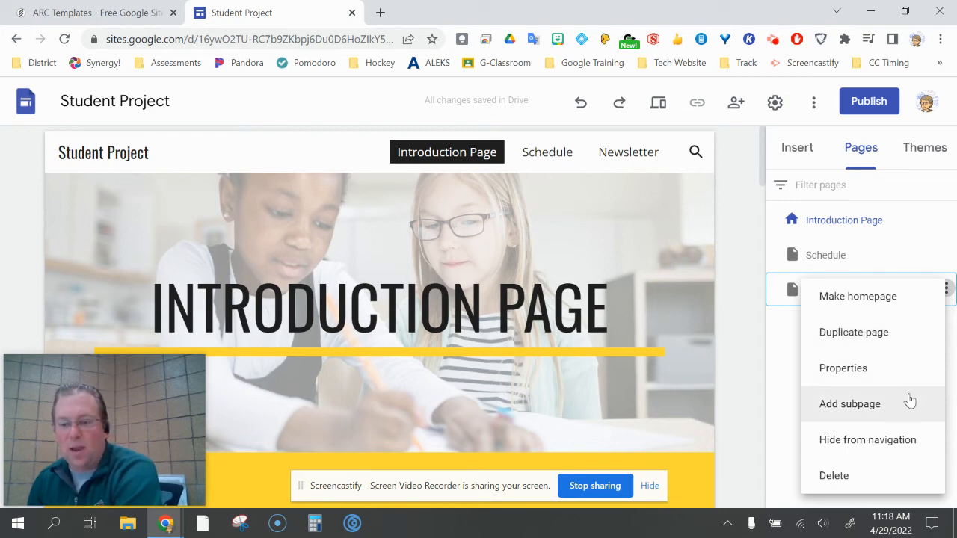
click(861, 376)
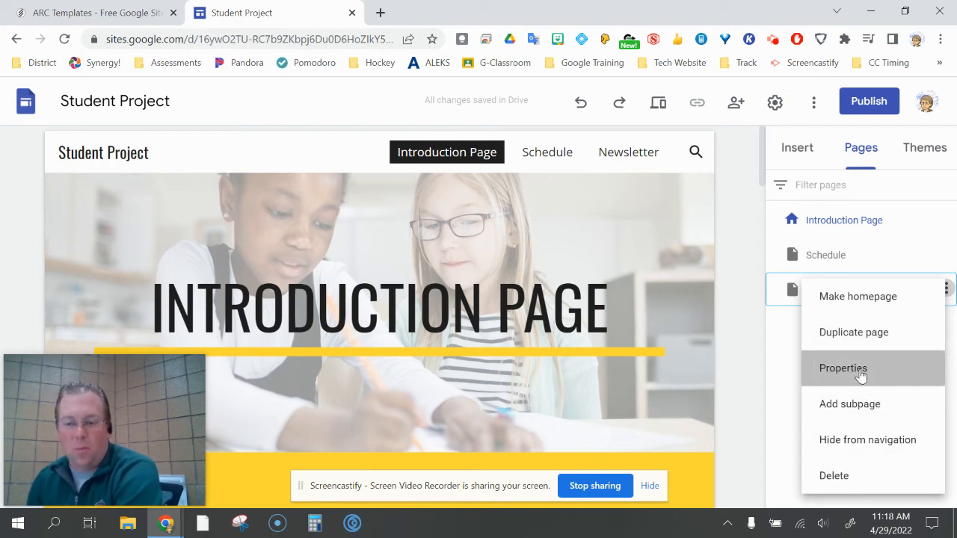
drag(623, 342, 538, 353)
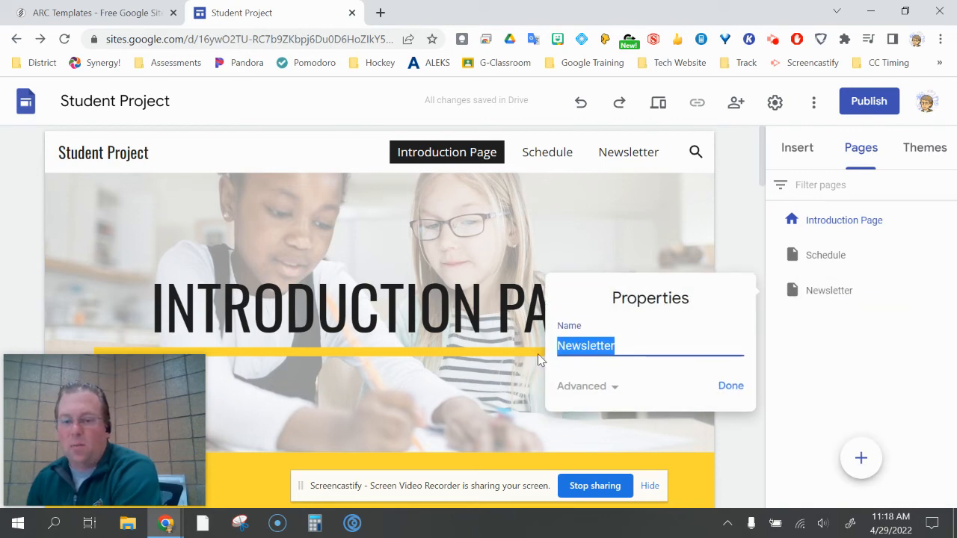
text(Works )
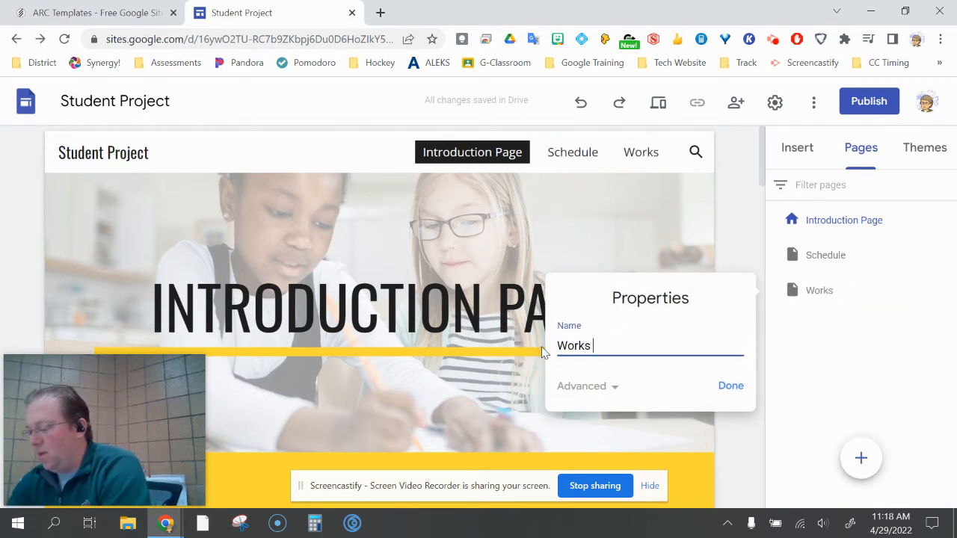
text(Cited)
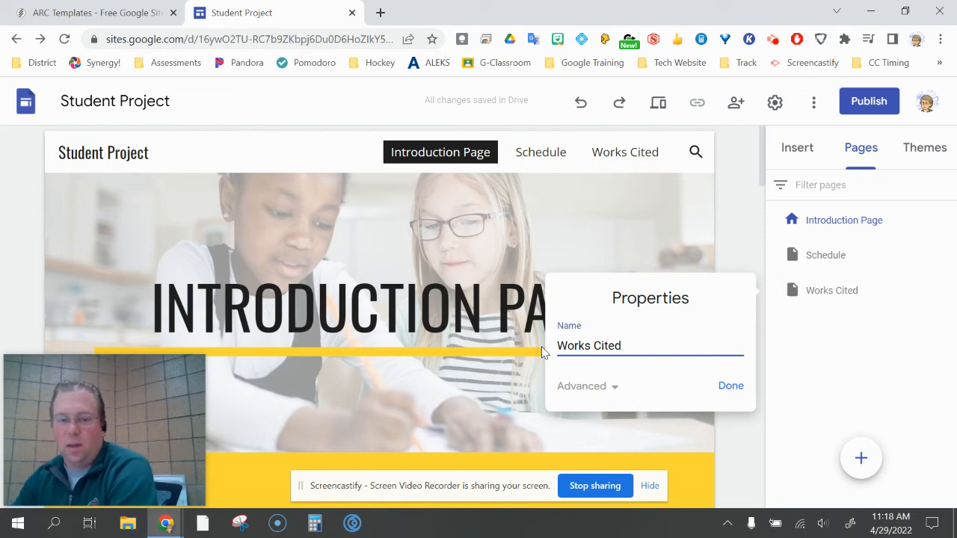
click(729, 385)
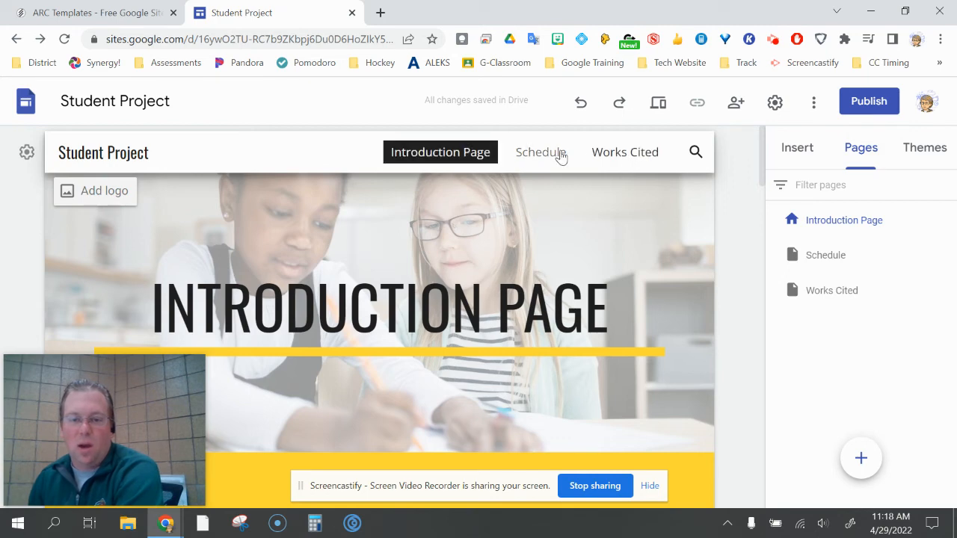
Replace the "NEWSLETTER" heading in the Works Cited page's banner with "WORKS CITED".
click(630, 154)
click(413, 318)
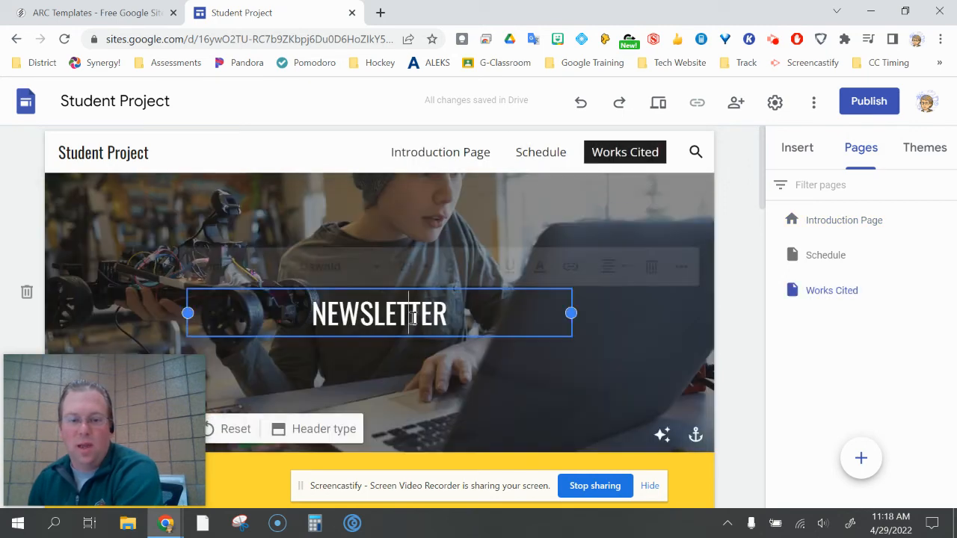
drag(460, 313, 262, 311)
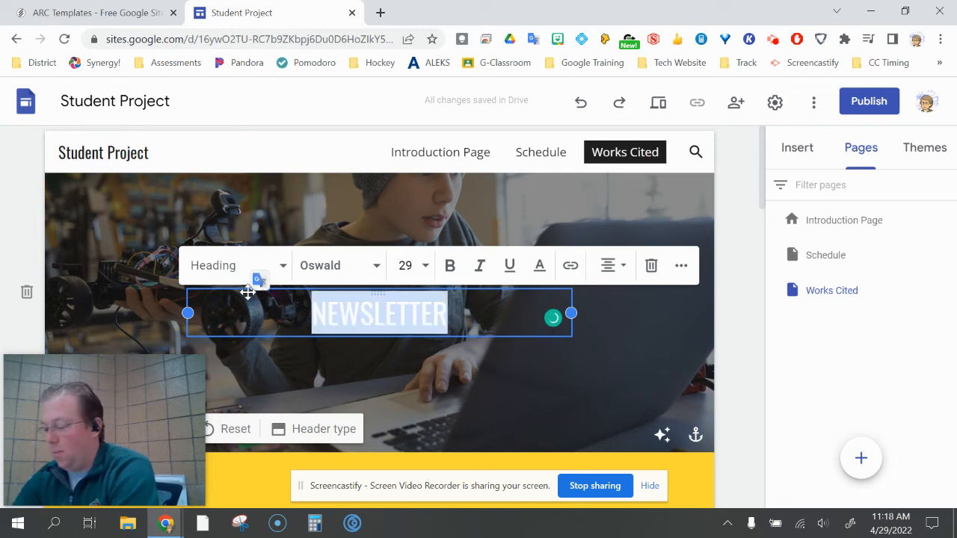
text(WORKS CITED)
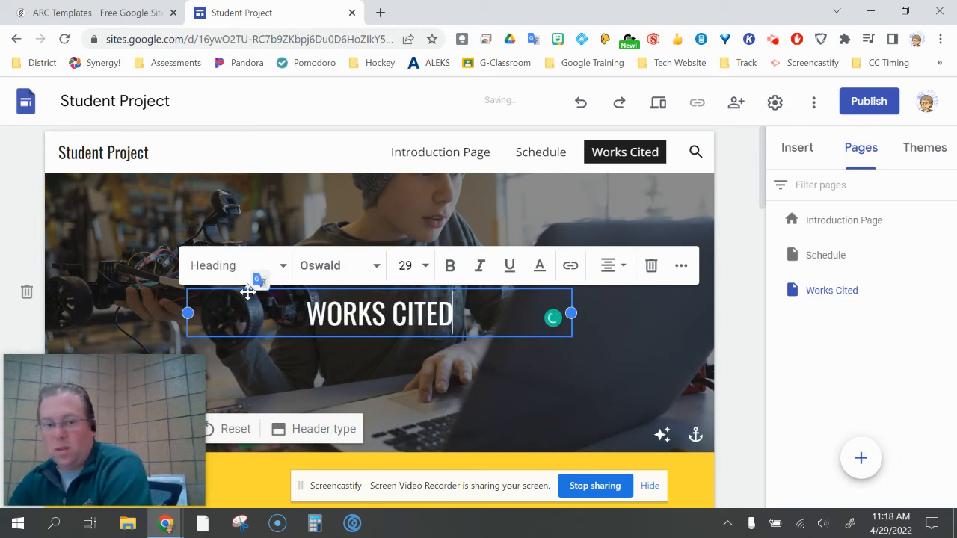
click(604, 349)
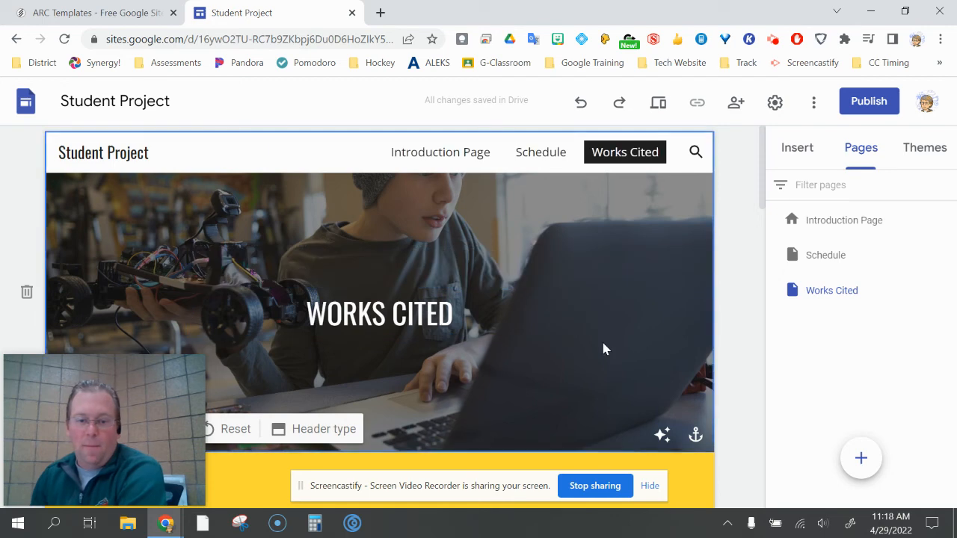